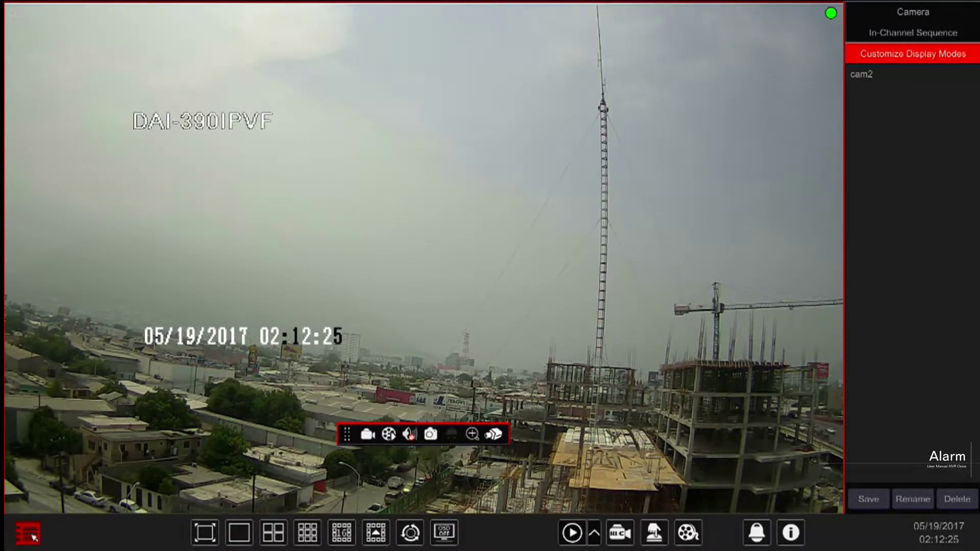
- Open the alarm-out settings, review the delay and schedule choices for DAI-390IPVF_AlarmOut1, and apply the page
{"action": "left_click", "coordinate": [33, 537]}
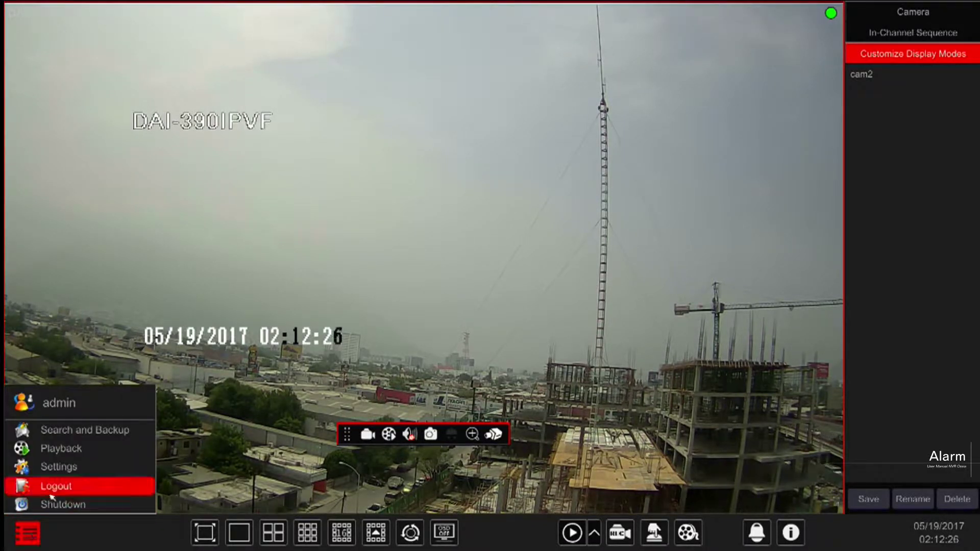
{"action": "left_click", "coordinate": [58, 467]}
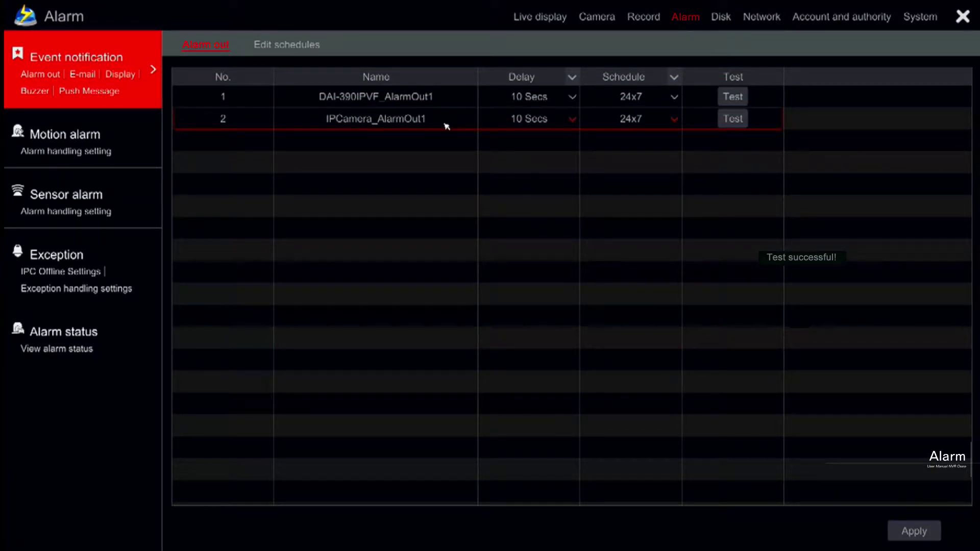
{"action": "left_click", "coordinate": [555, 97]}
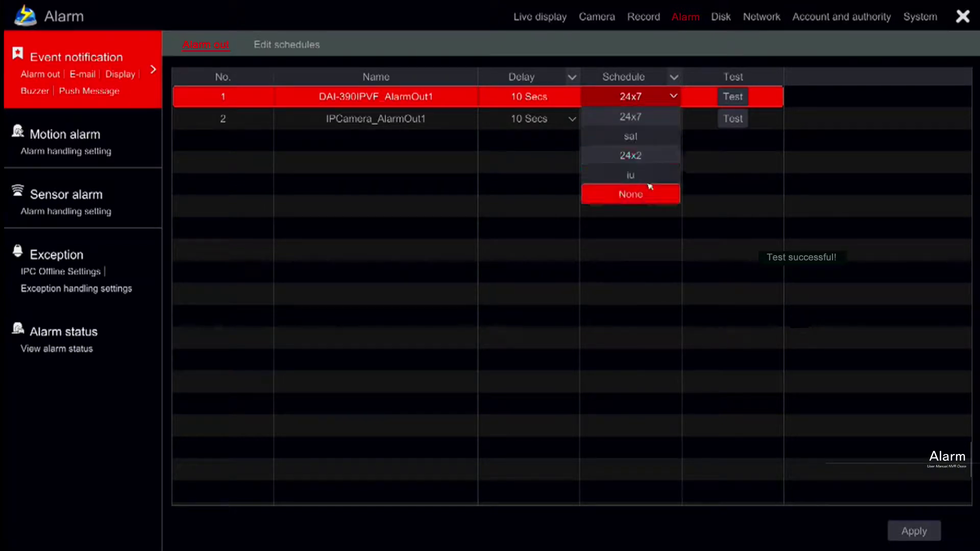
{"action": "left_click", "coordinate": [631, 245]}
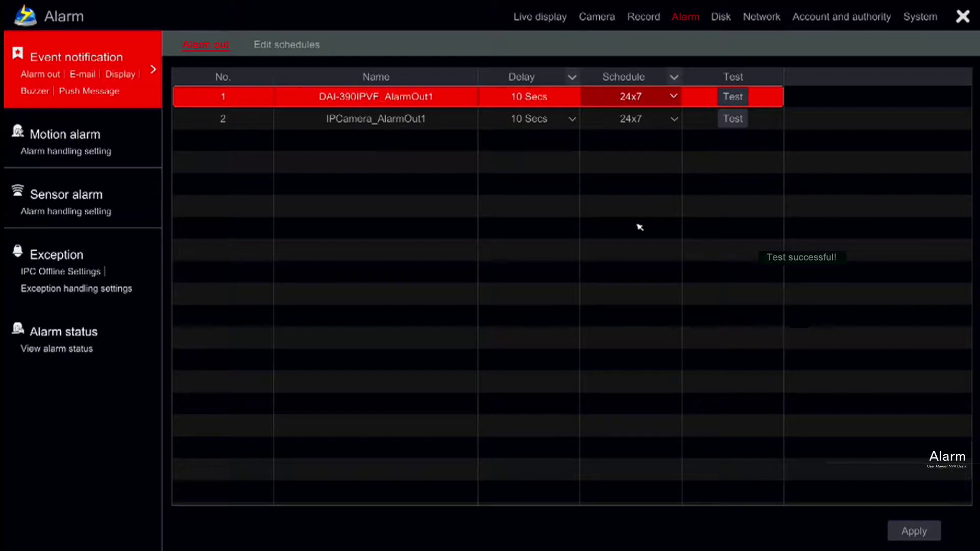
{"action": "left_click", "coordinate": [926, 539]}
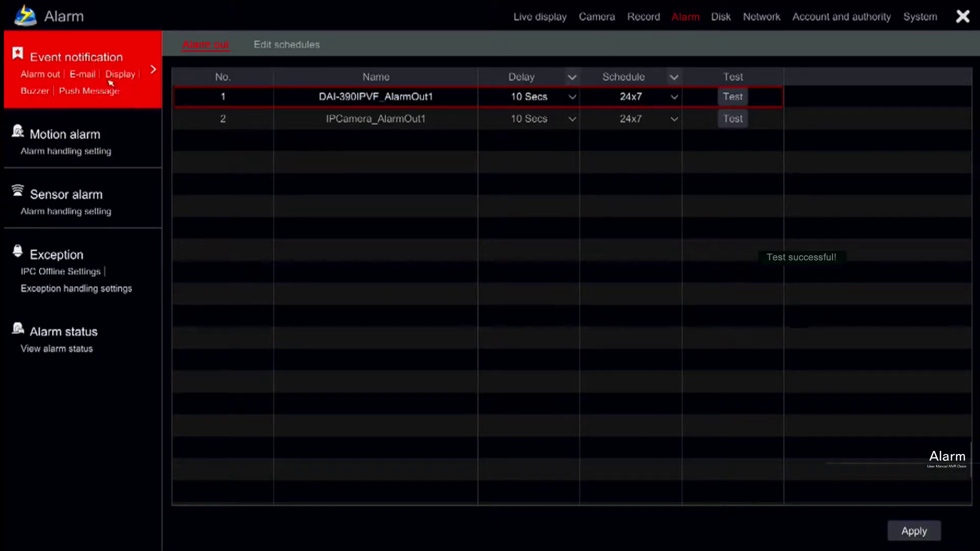
- Open the sender settings from the e-mail notification page and confirm a recipient's e-mail address
{"action": "left_click", "coordinate": [83, 75]}
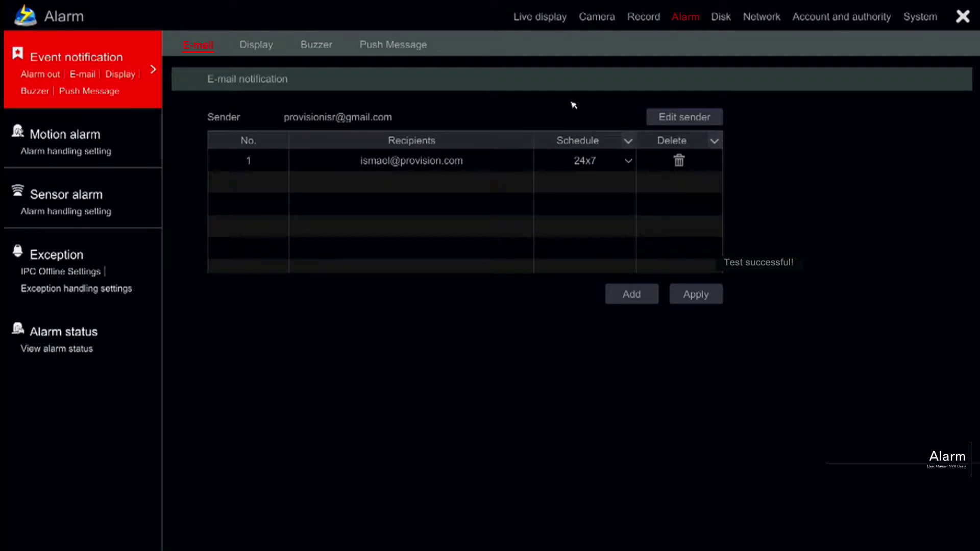
{"action": "left_click", "coordinate": [482, 160]}
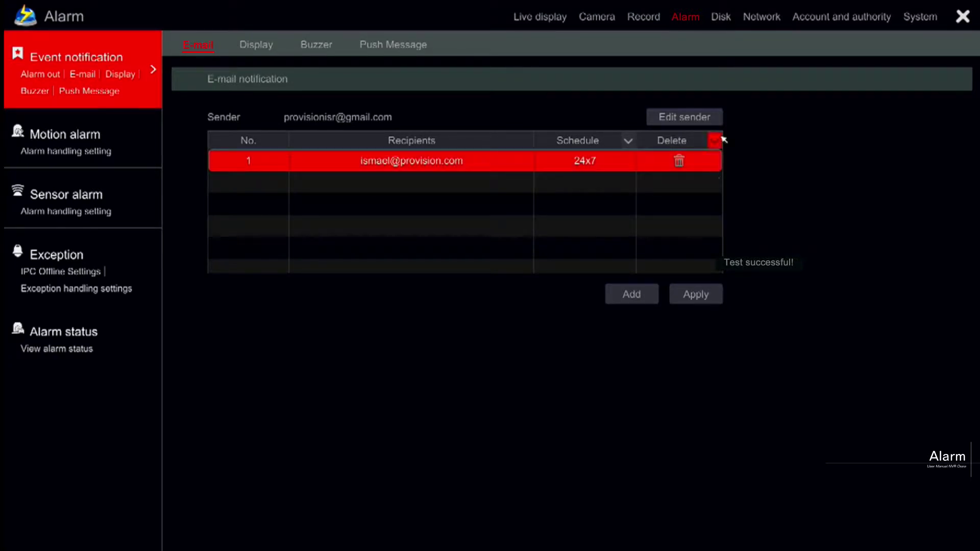
{"action": "left_click", "coordinate": [689, 116]}
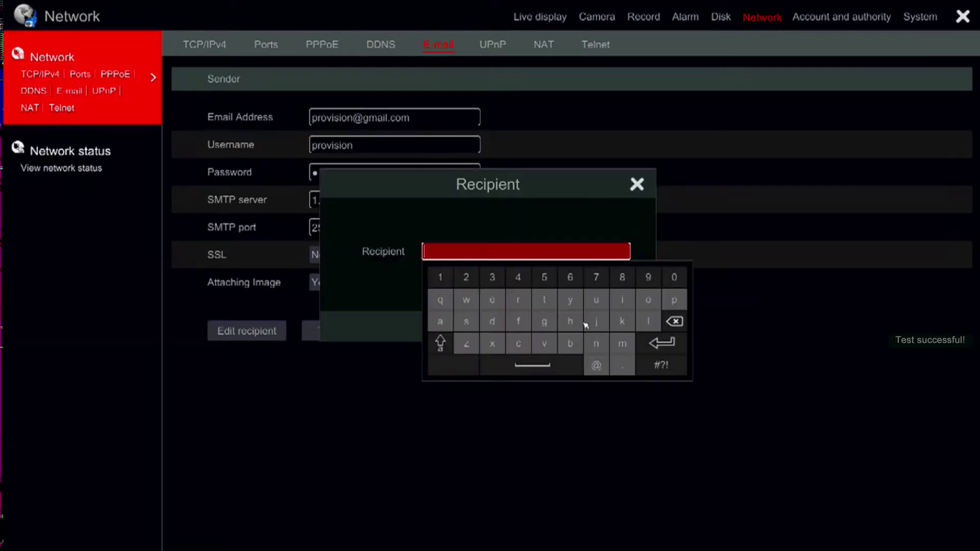
{"action": "left_click", "coordinate": [662, 343]}
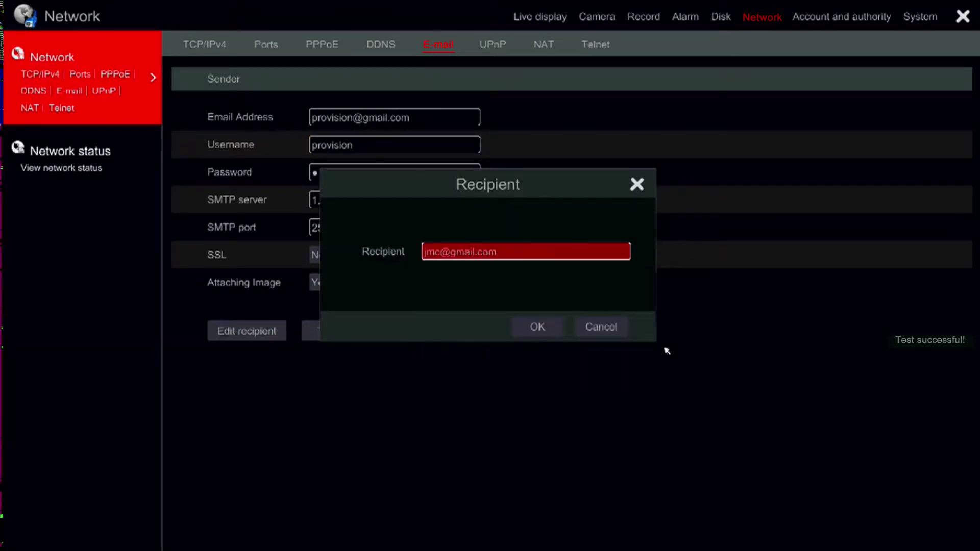
{"action": "left_click", "coordinate": [541, 329]}
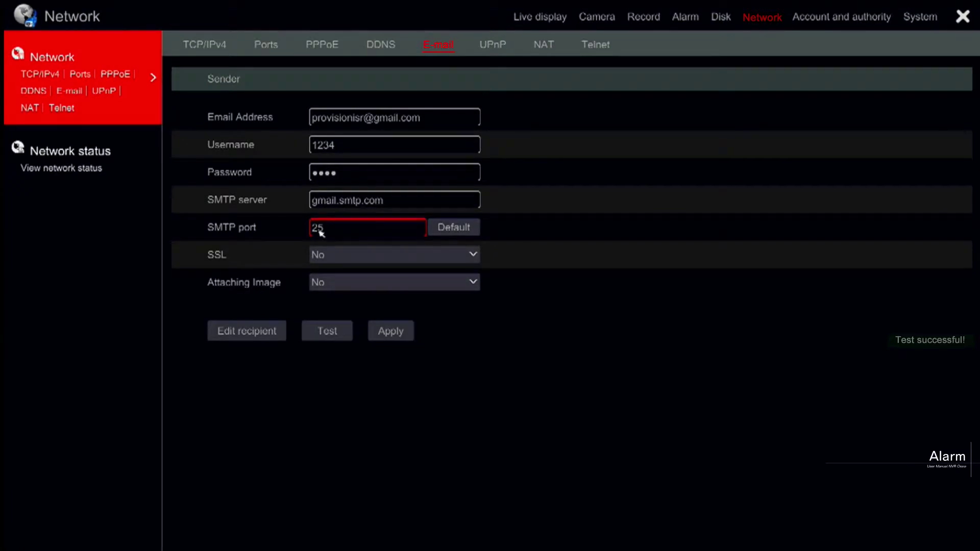
- Return to the recipient list and review the schedule choices for a new recipient without adding one
{"action": "left_click", "coordinate": [220, 341]}
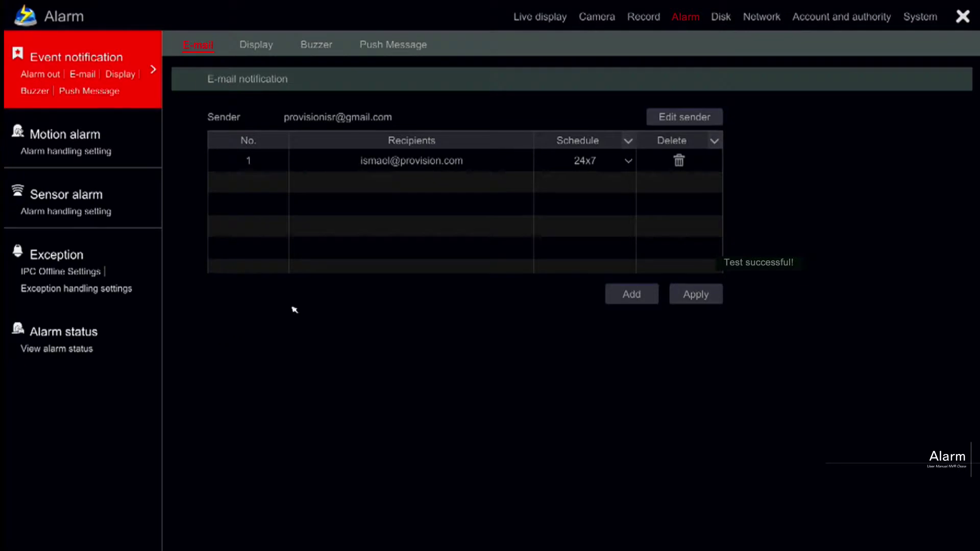
{"action": "left_click", "coordinate": [649, 300]}
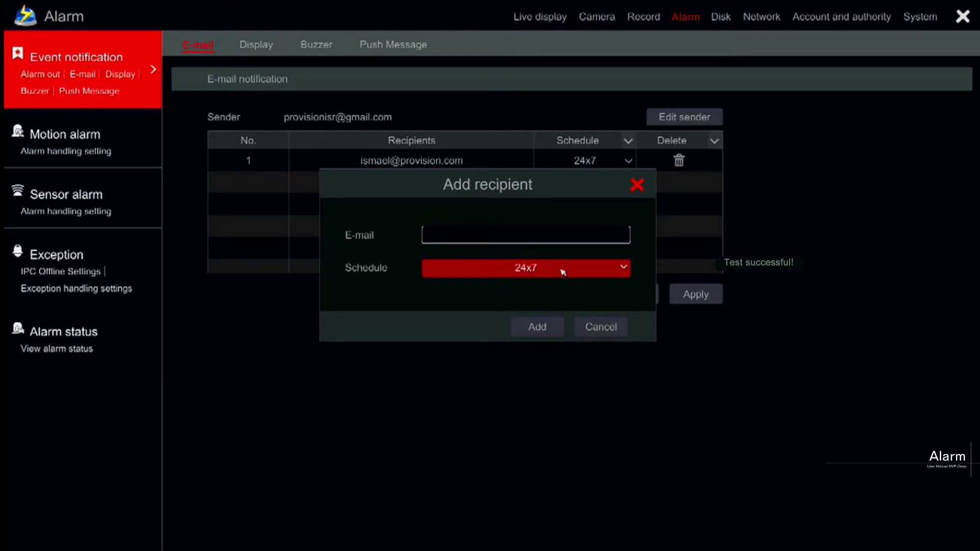
{"action": "left_click", "coordinate": [562, 272]}
{"action": "left_click", "coordinate": [552, 411]}
{"action": "left_click", "coordinate": [606, 326]}
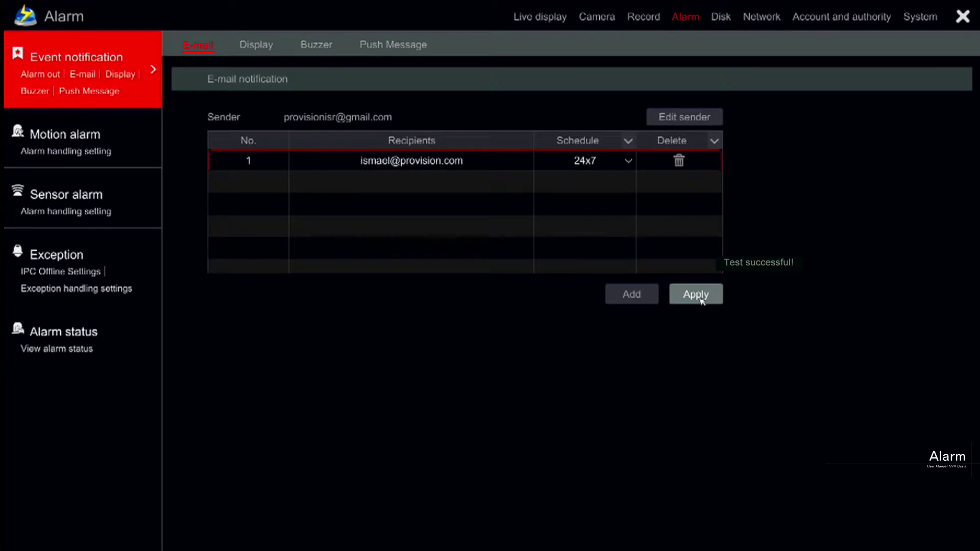
- Review the duration choices for pop-up video and the pop-up message box in the display notification settings
{"action": "left_click", "coordinate": [120, 75]}
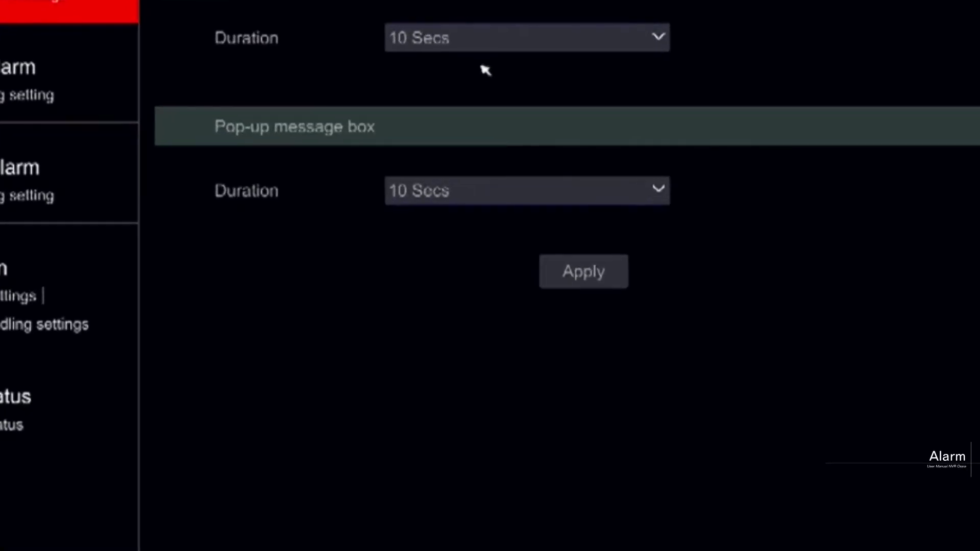
{"action": "left_click", "coordinate": [507, 44]}
{"action": "left_click", "coordinate": [956, 124]}
{"action": "left_click", "coordinate": [583, 190]}
{"action": "left_click", "coordinate": [738, 227]}
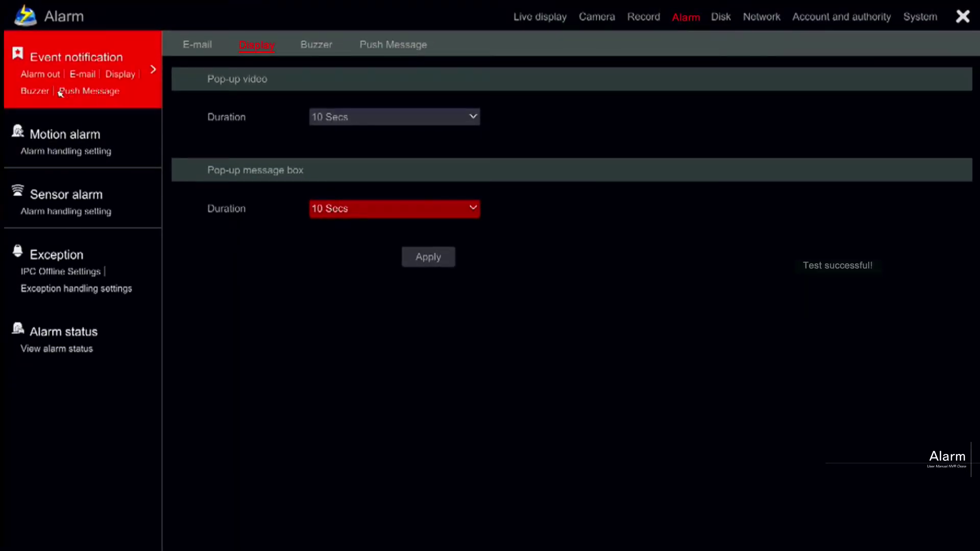
- Review the available delay choices in the buzzer notification settings
{"action": "left_click", "coordinate": [40, 95]}
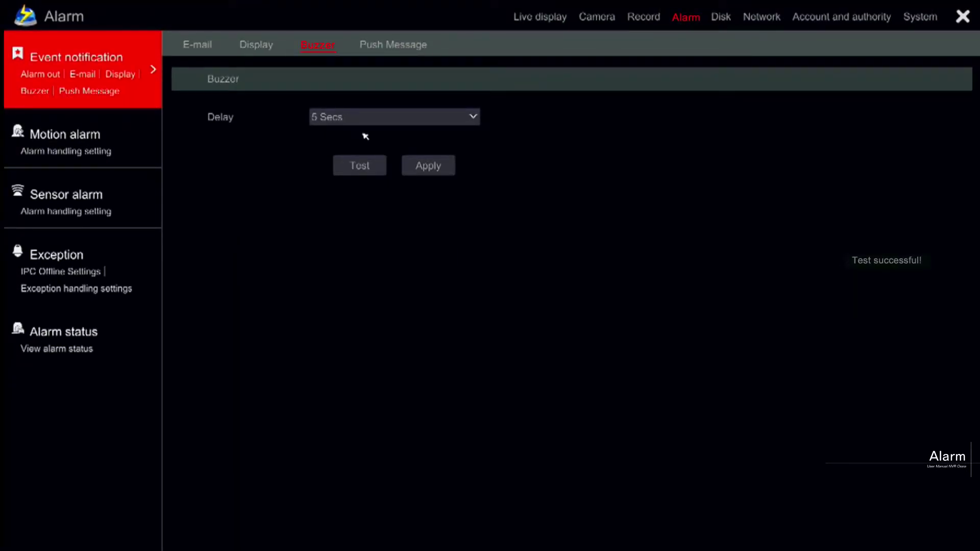
{"action": "left_click", "coordinate": [427, 118]}
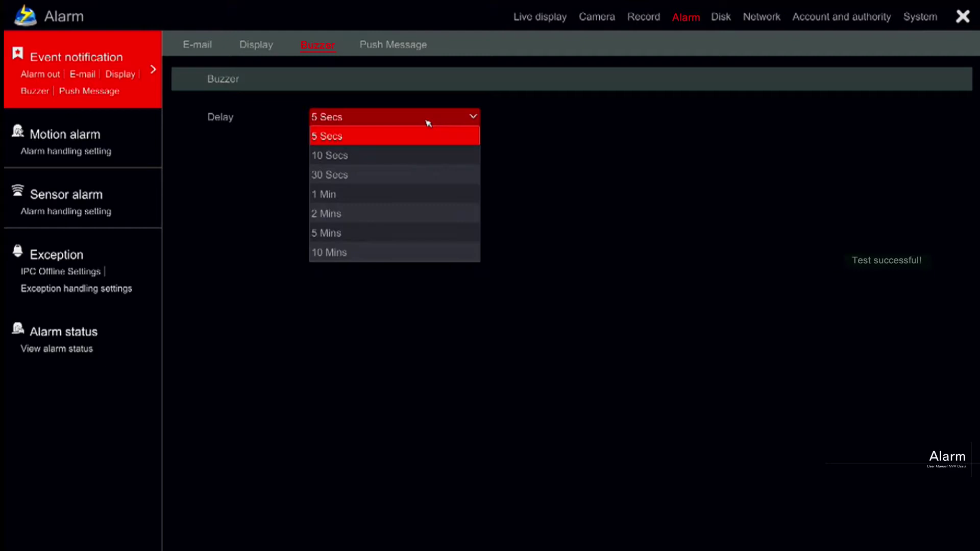
{"action": "left_click", "coordinate": [431, 285]}
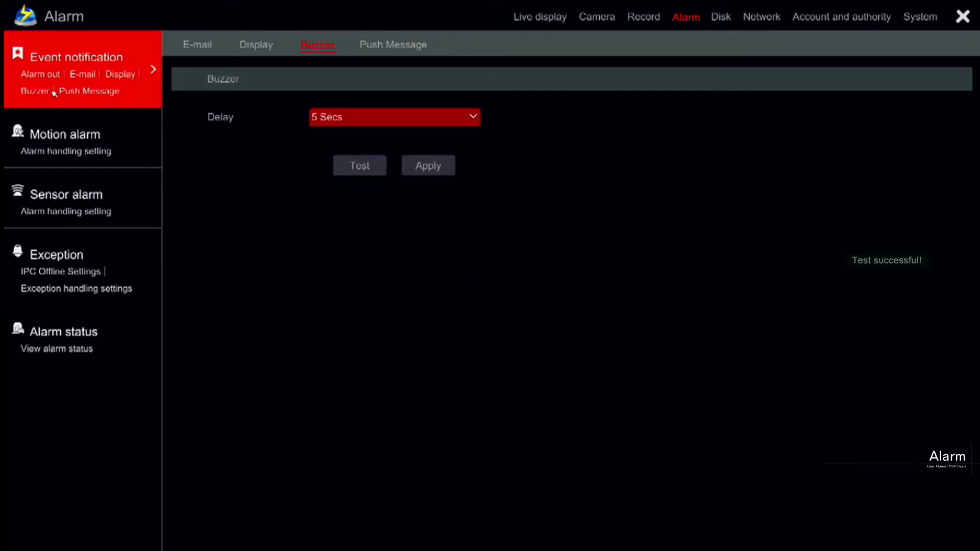
- Enable push messages in the event notification settings and apply the change
{"action": "left_click", "coordinate": [75, 93]}
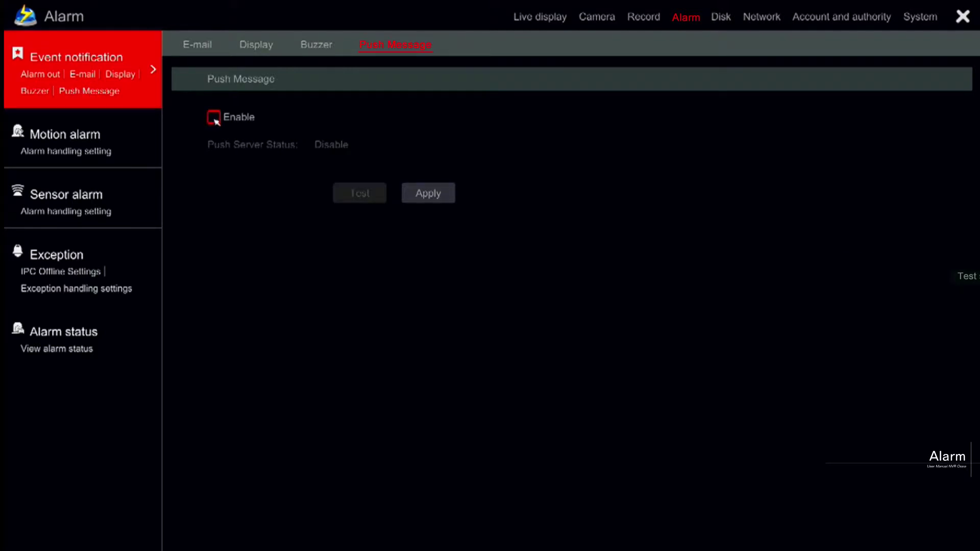
{"action": "left_click", "coordinate": [215, 119]}
{"action": "left_click", "coordinate": [422, 201]}
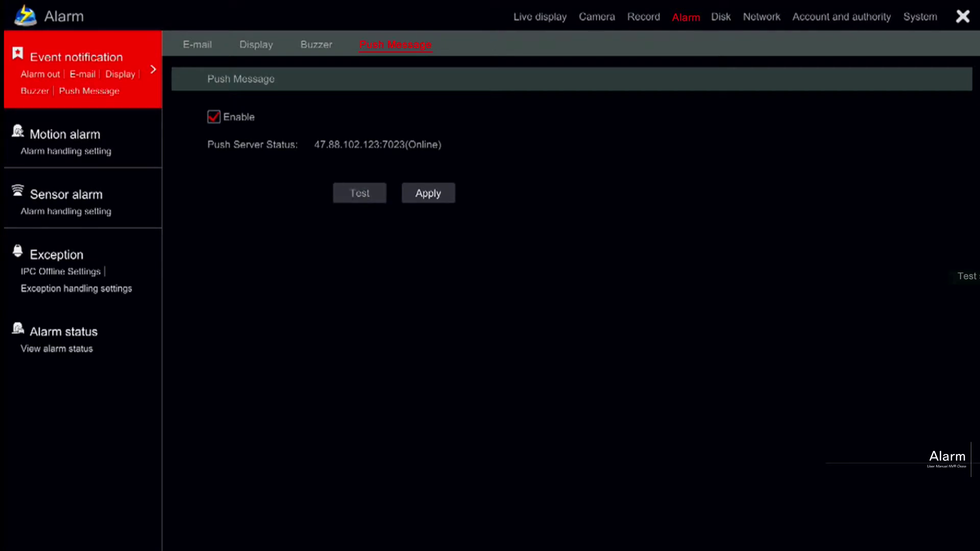
{"action": "left_click", "coordinate": [430, 195]}
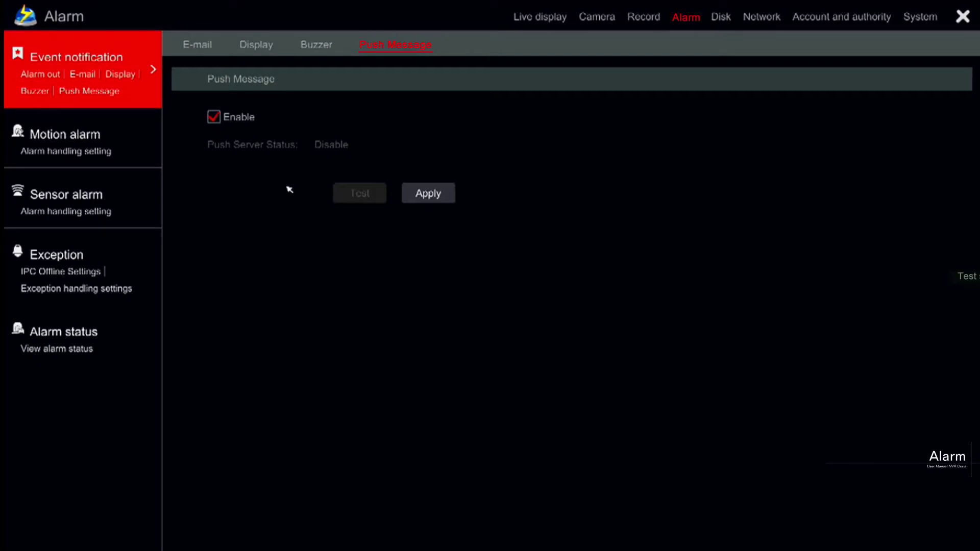
- Open the motion alarm handling settings and examine the Snap choices and the Trigger alarm out dialogs
{"action": "left_click", "coordinate": [77, 138]}
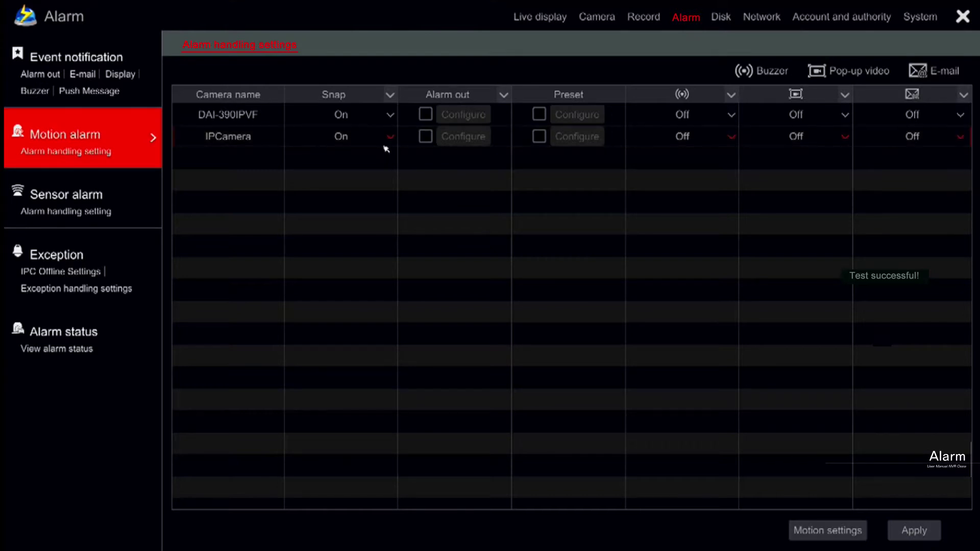
{"action": "left_click", "coordinate": [391, 115]}
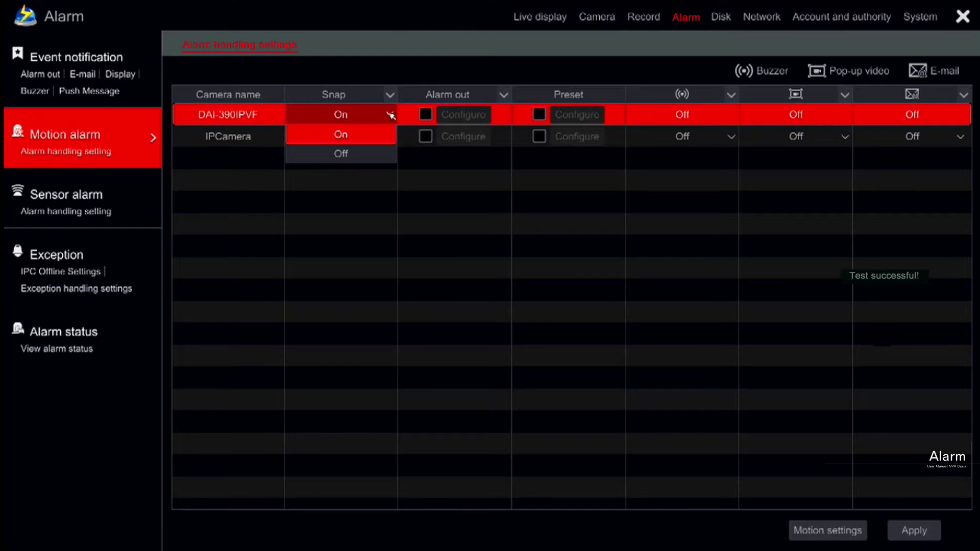
{"action": "left_click", "coordinate": [504, 95]}
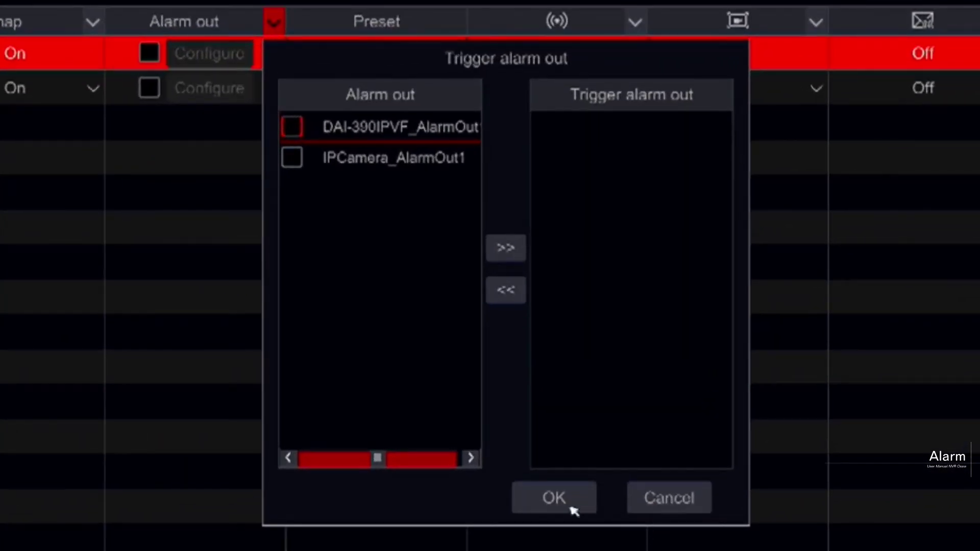
{"action": "left_click", "coordinate": [634, 449]}
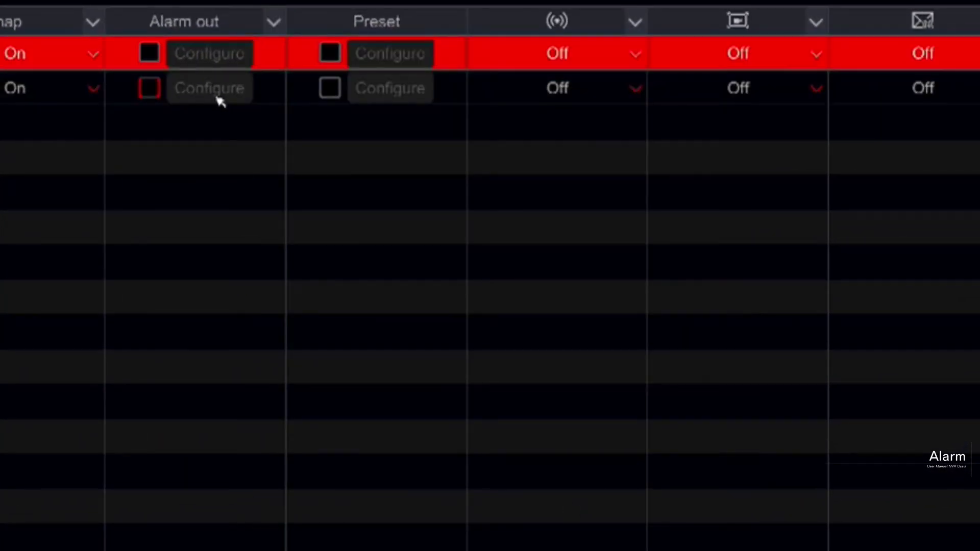
{"action": "left_click", "coordinate": [273, 23]}
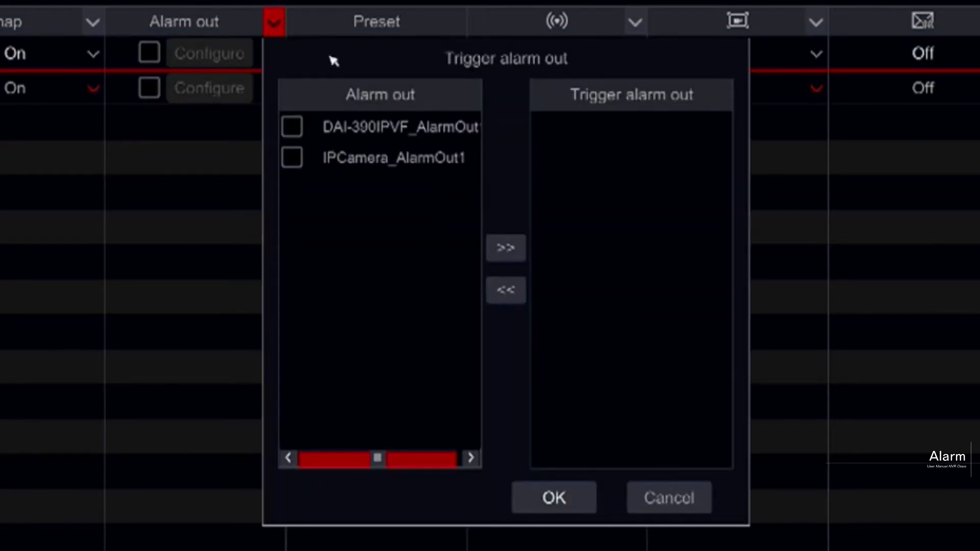
{"action": "left_click", "coordinate": [561, 505]}
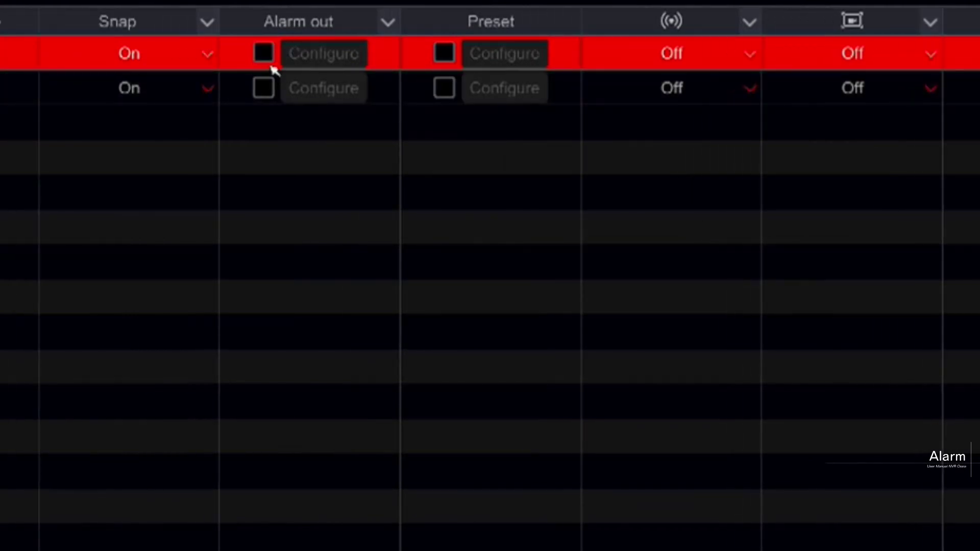
{"action": "left_click", "coordinate": [150, 53]}
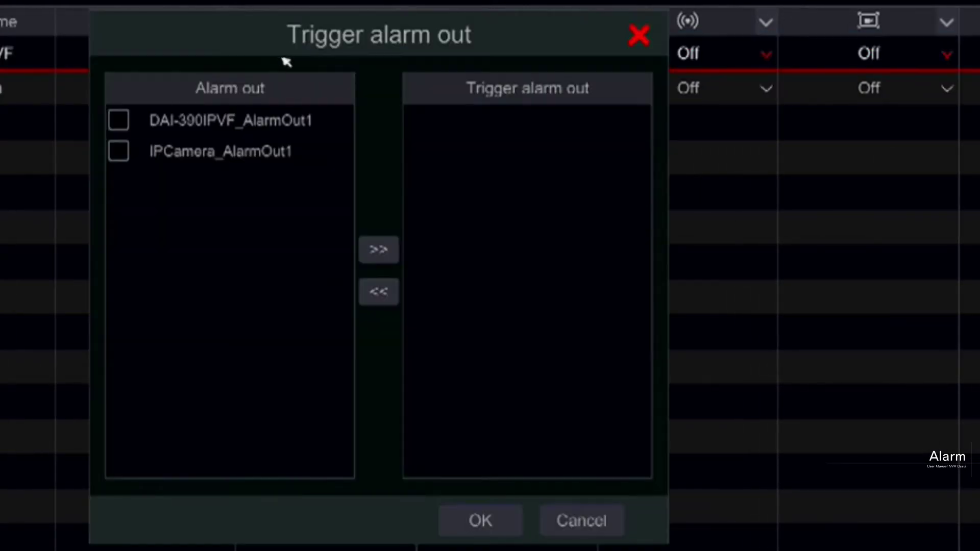
{"action": "left_click", "coordinate": [477, 521]}
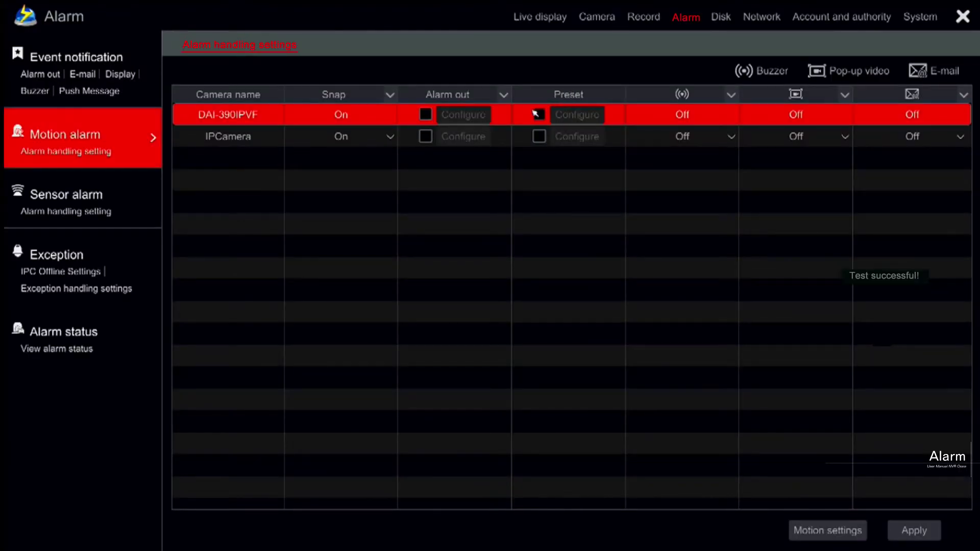
- Examine the Trigger preset dialog for both cameras in the motion alarm handling table
{"action": "left_click", "coordinate": [461, 53]}
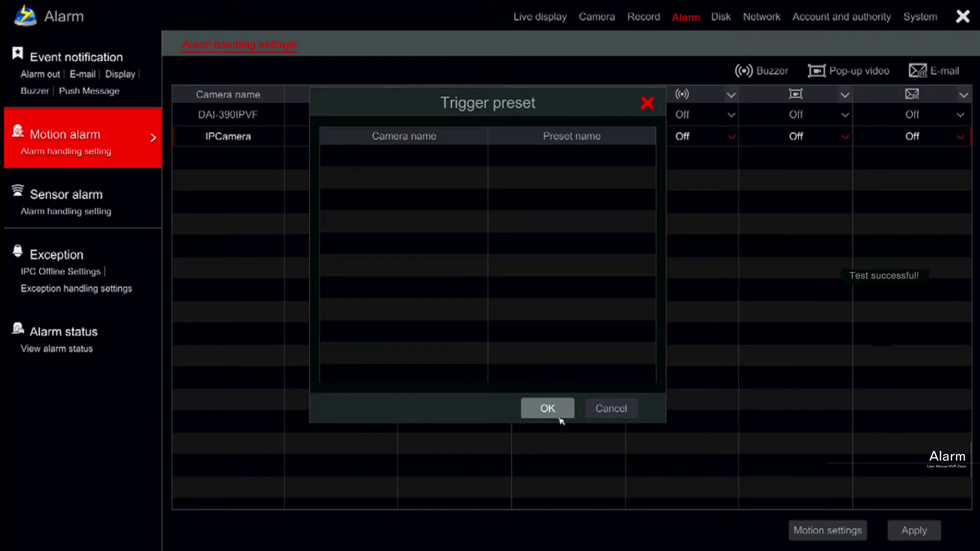
{"action": "left_click", "coordinate": [560, 418]}
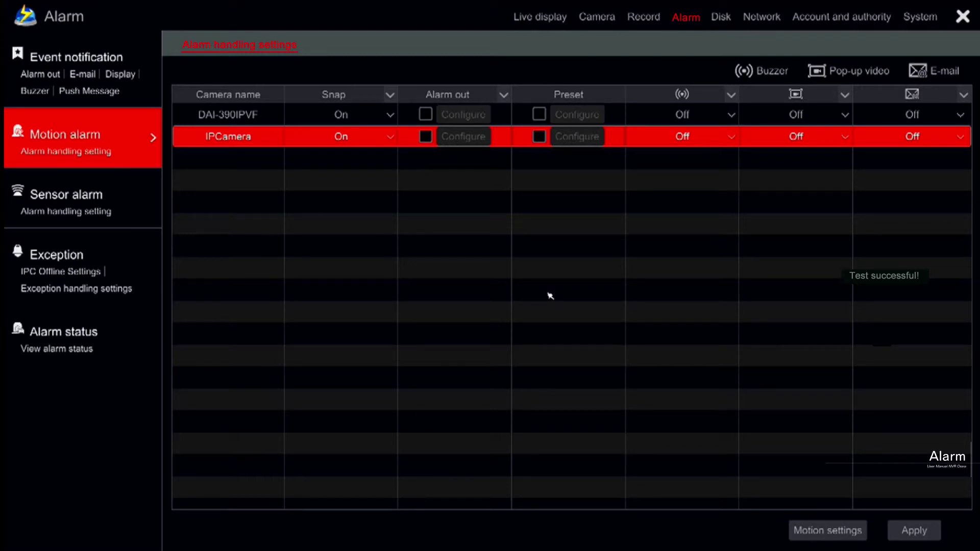
{"action": "left_click", "coordinate": [542, 119]}
{"action": "left_click", "coordinate": [560, 408]}
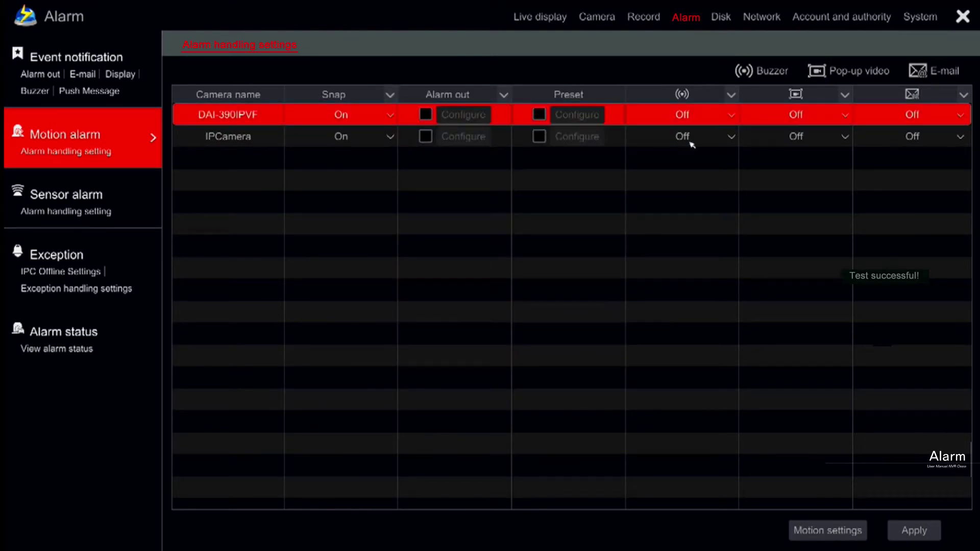
- Review the buzzer, pop-up video and e-mail choices for the DAI-390IPVF camera's motion alarm
{"action": "left_click", "coordinate": [730, 115]}
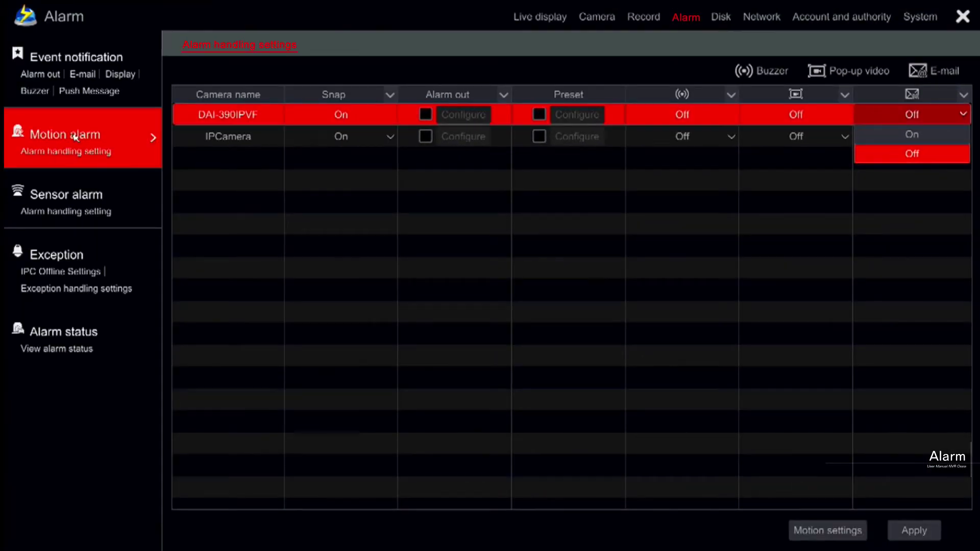
{"action": "left_click", "coordinate": [76, 137]}
{"action": "left_click", "coordinate": [82, 138]}
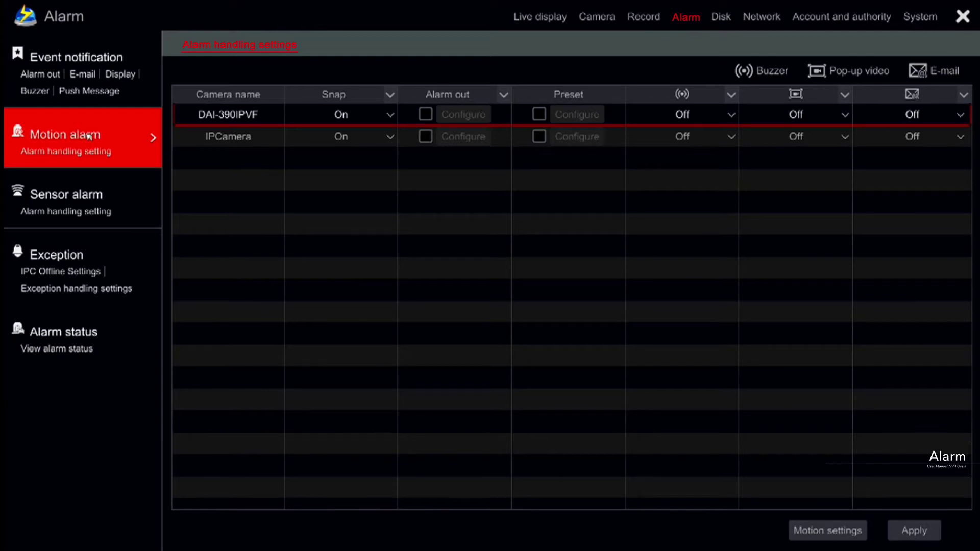
- Open the sensor alarm handling settings and review the Type and Enable choices for the sensor alarms
{"action": "left_click", "coordinate": [59, 194]}
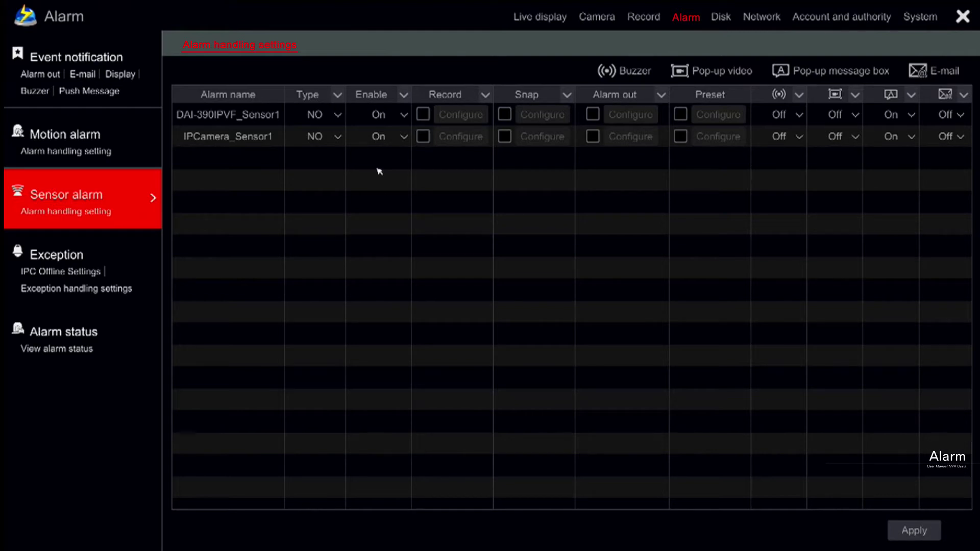
{"action": "left_click", "coordinate": [245, 114]}
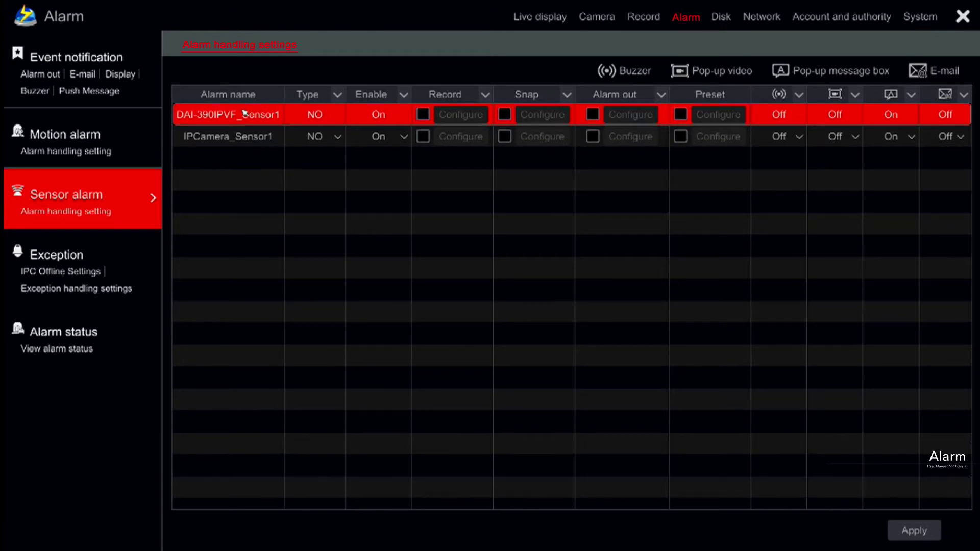
{"action": "left_click", "coordinate": [337, 98]}
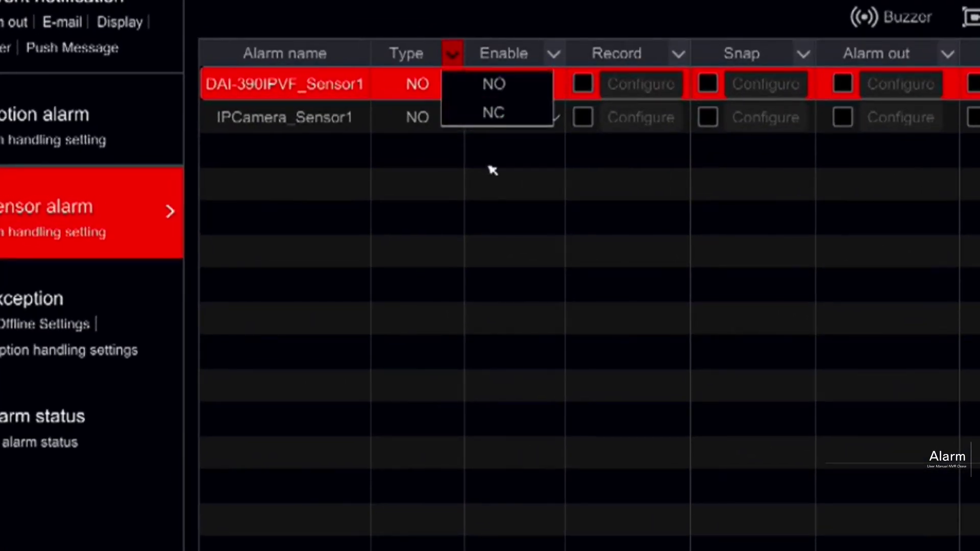
{"action": "left_click", "coordinate": [467, 150]}
{"action": "left_click", "coordinate": [553, 53]}
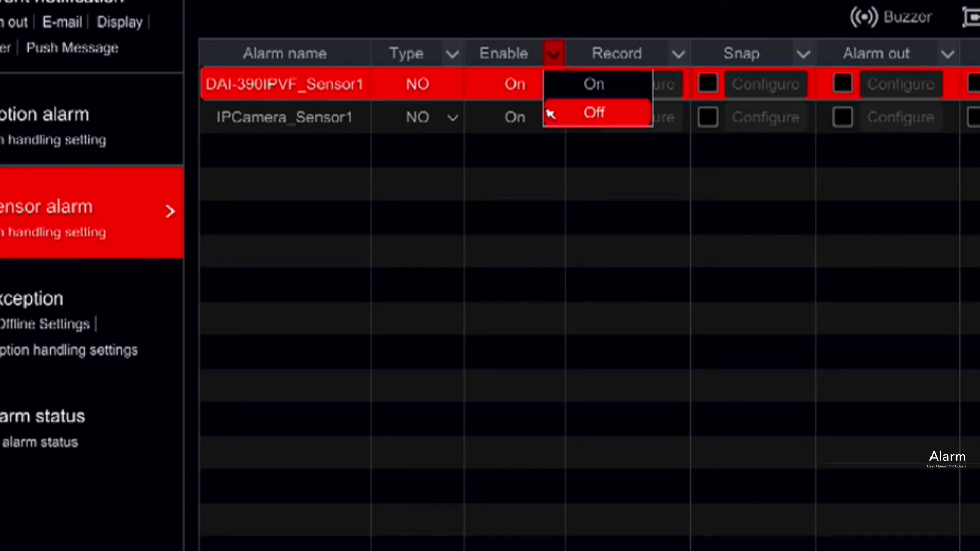
{"action": "left_click", "coordinate": [561, 130]}
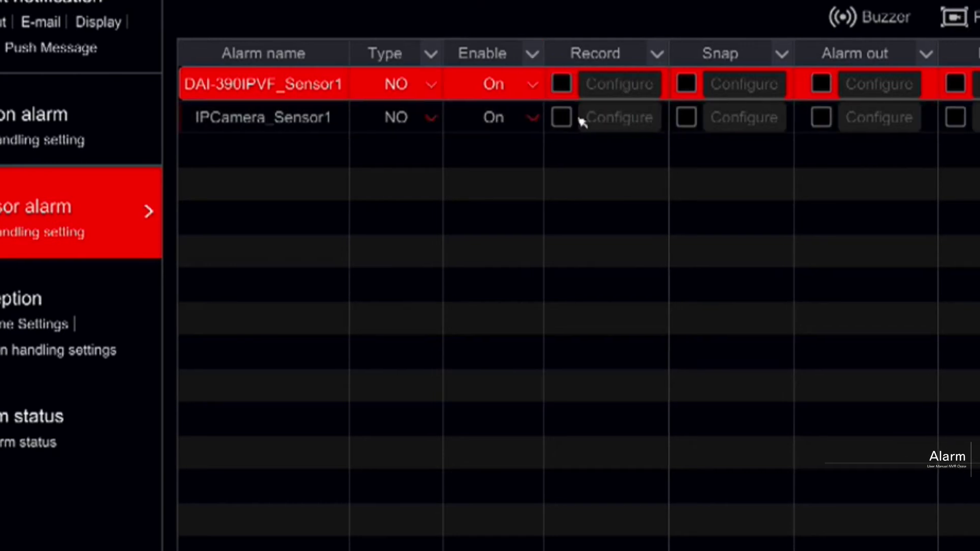
- Examine the camera choices in the Trigger recording dialog of the sensor alarm table and close the dialog
{"action": "left_click", "coordinate": [280, 55]}
{"action": "left_click", "coordinate": [329, 186]}
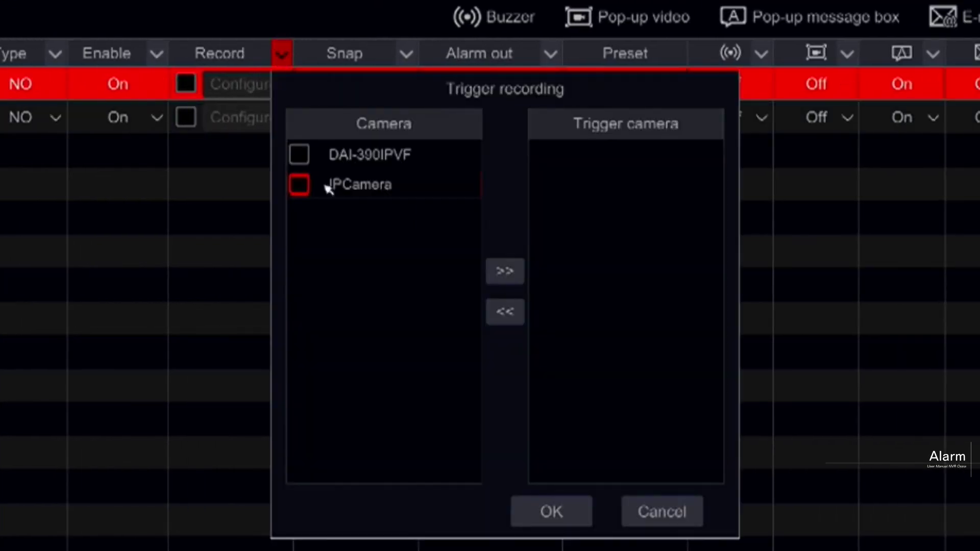
{"action": "left_click", "coordinate": [580, 503]}
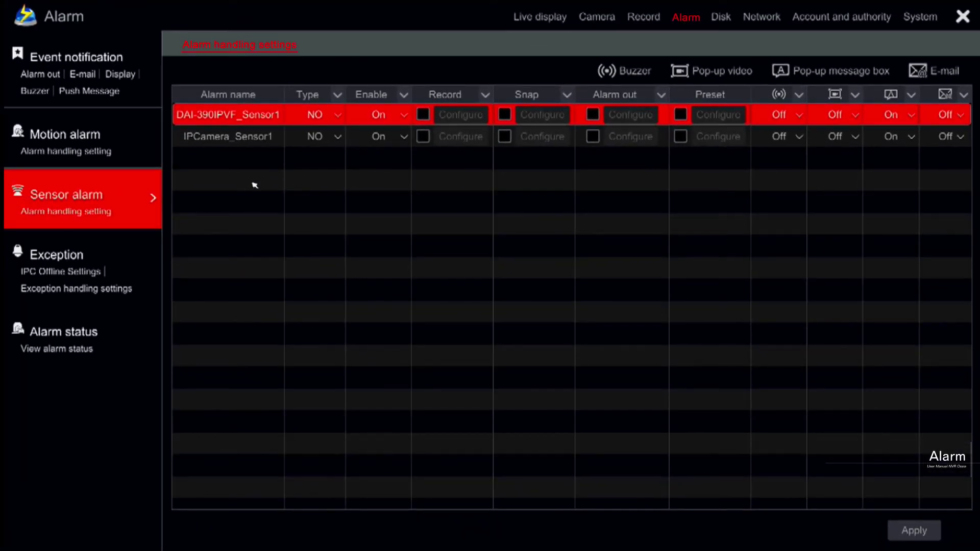
- Review the exception alarm's IPC Offline Settings and Exception handling settings, and view the alarm status page
{"action": "left_click", "coordinate": [56, 256]}
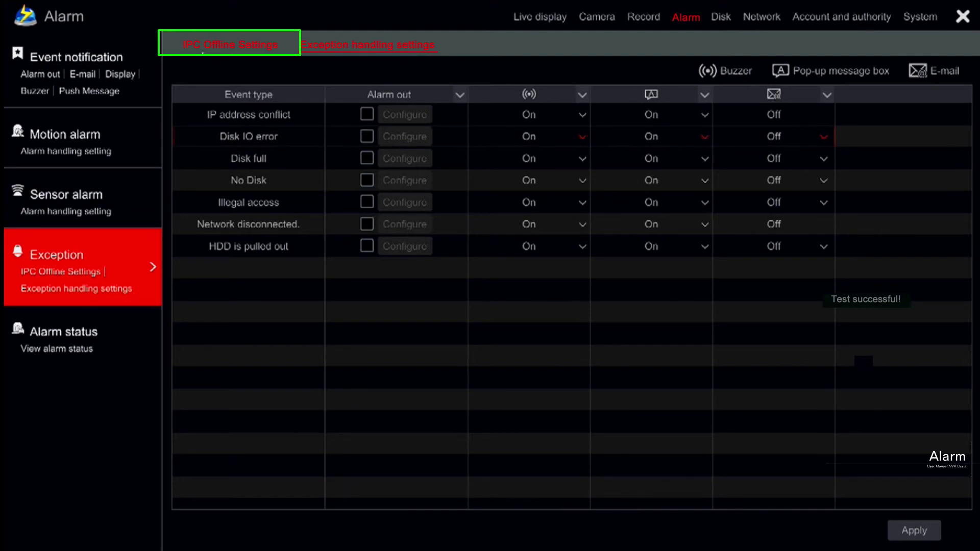
{"action": "left_click", "coordinate": [238, 54]}
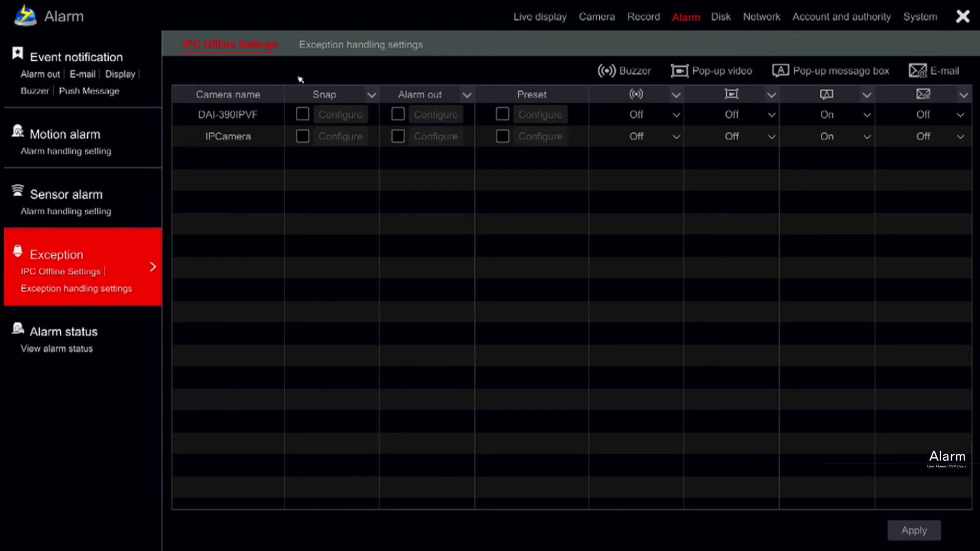
{"action": "left_click", "coordinate": [327, 46]}
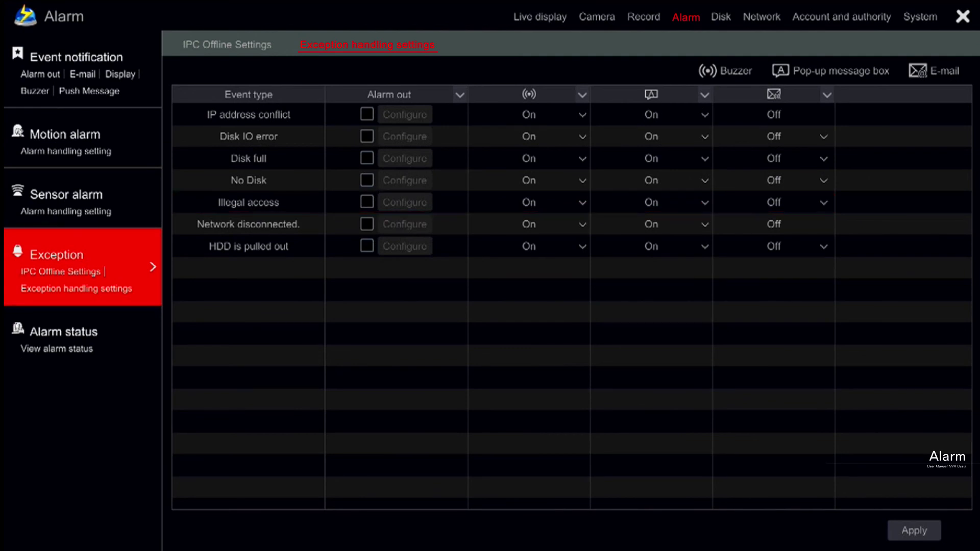
{"action": "left_click", "coordinate": [60, 326]}
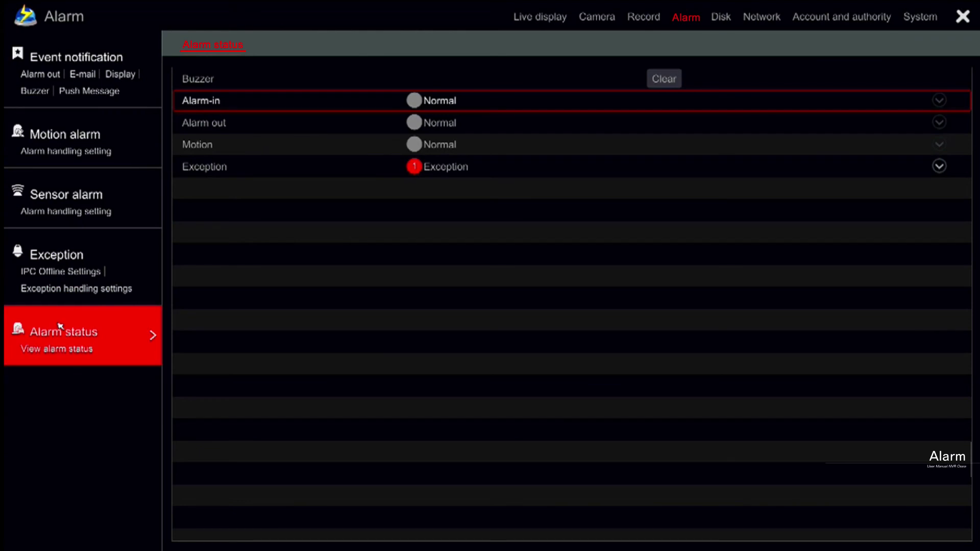